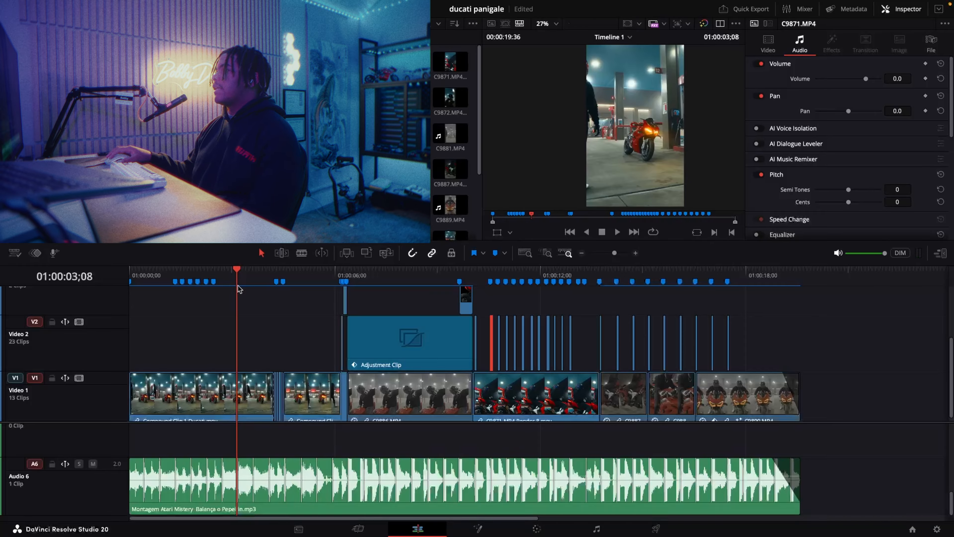
- Play the opening section of the timeline from near its start and pause at about 01:00:02;52
click(225, 276)
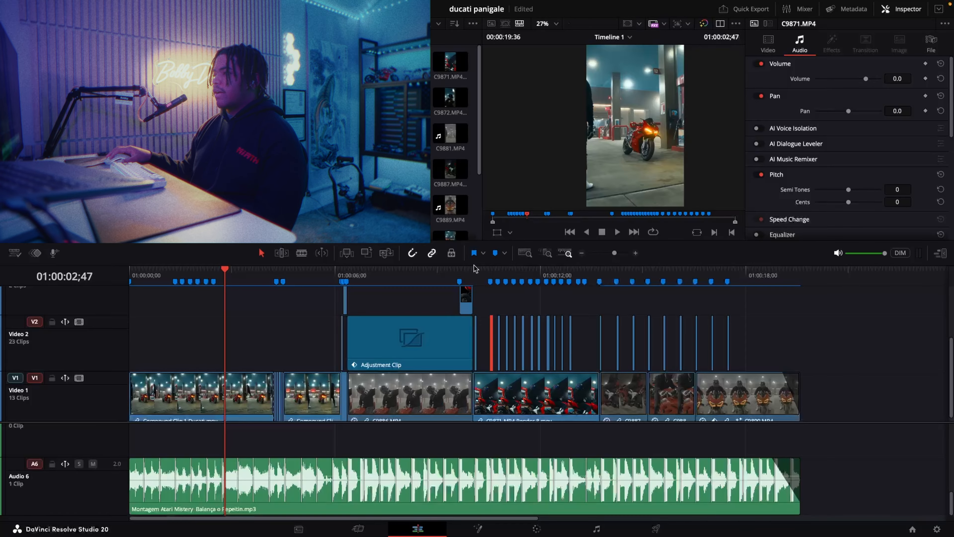
drag(147, 271, 118, 270)
key(space)
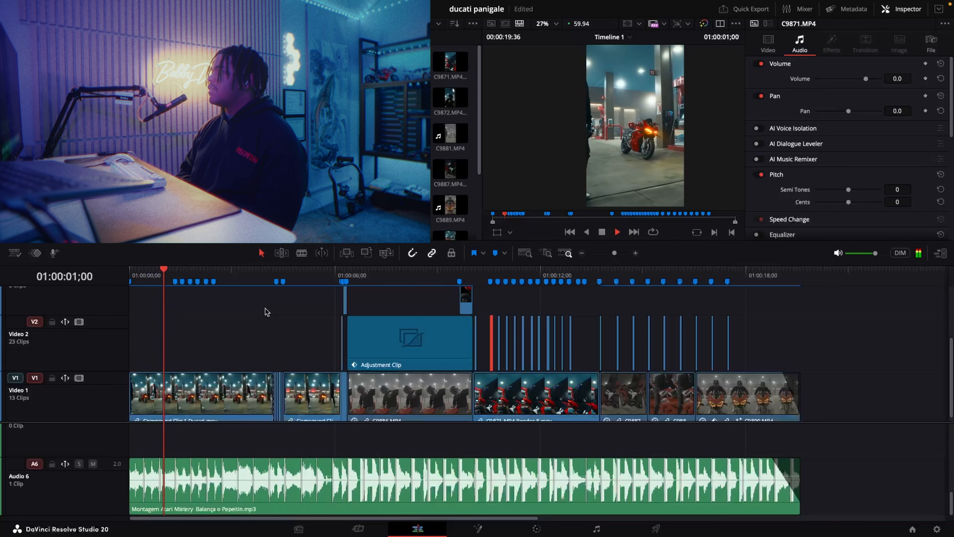
key(space)
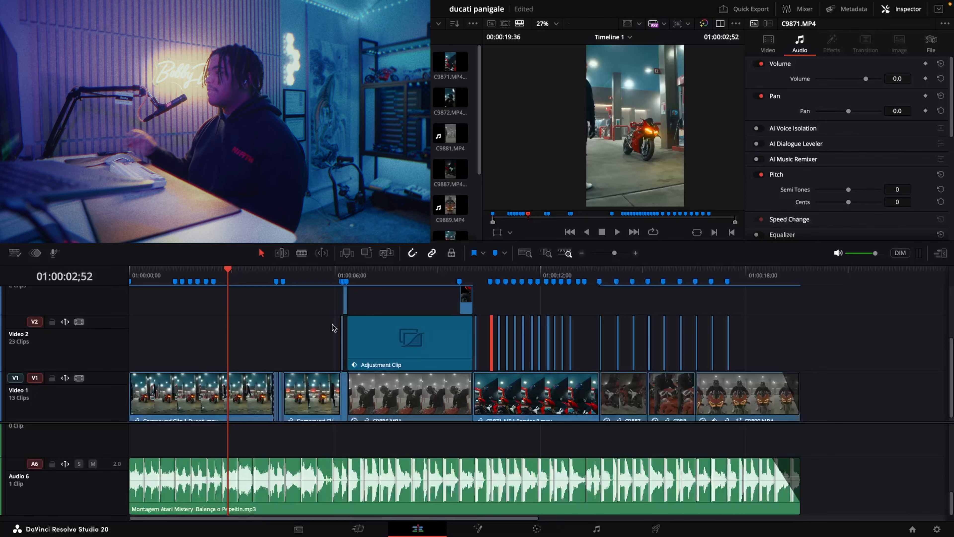
- Examine the short clips on Video 2 above the rendered C9871 clip from 01:00:10;02 onward and go to the one at 01:00:10;33
click(474, 273)
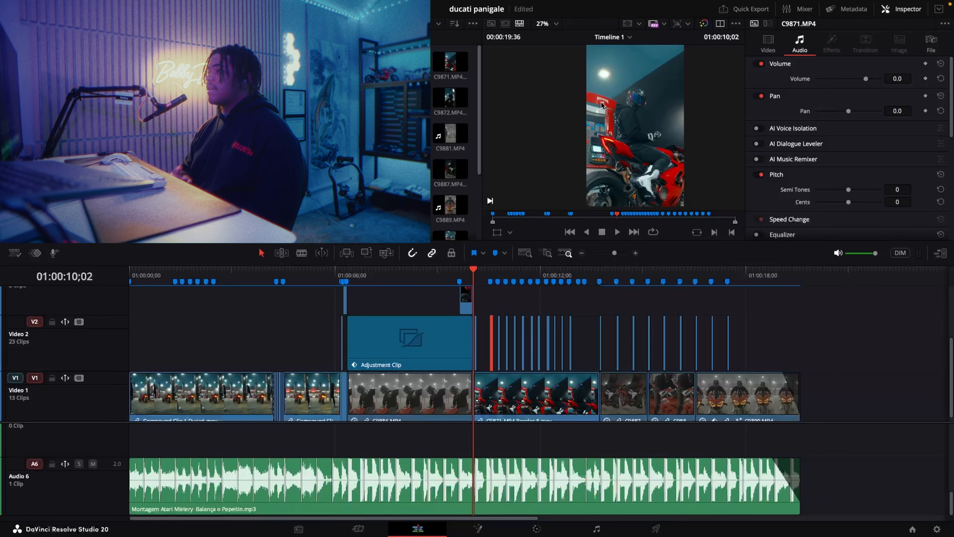
drag(614, 254, 616, 254)
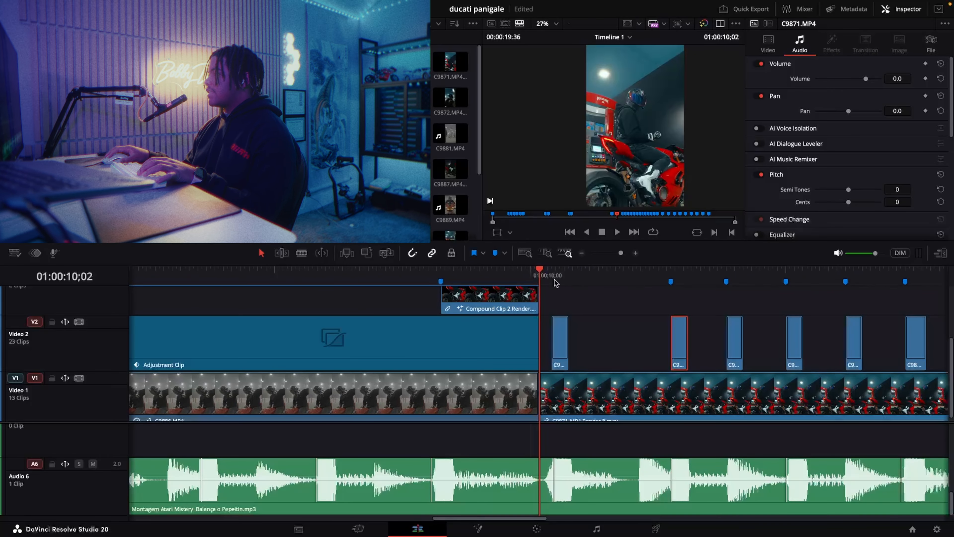
click(554, 275)
click(567, 399)
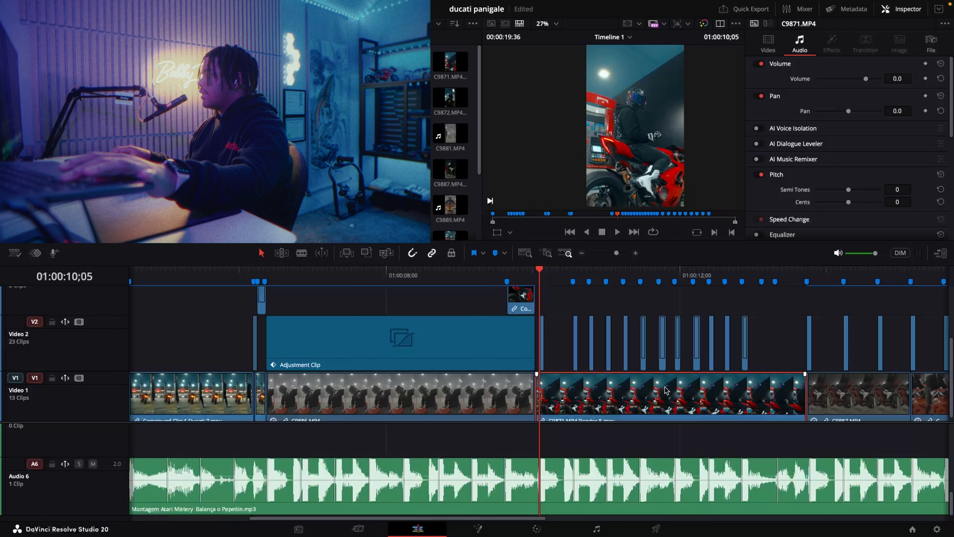
mouse_move(665, 390)
mouse_down()
mouse_move(660, 334)
mouse_move(658, 387)
mouse_up()
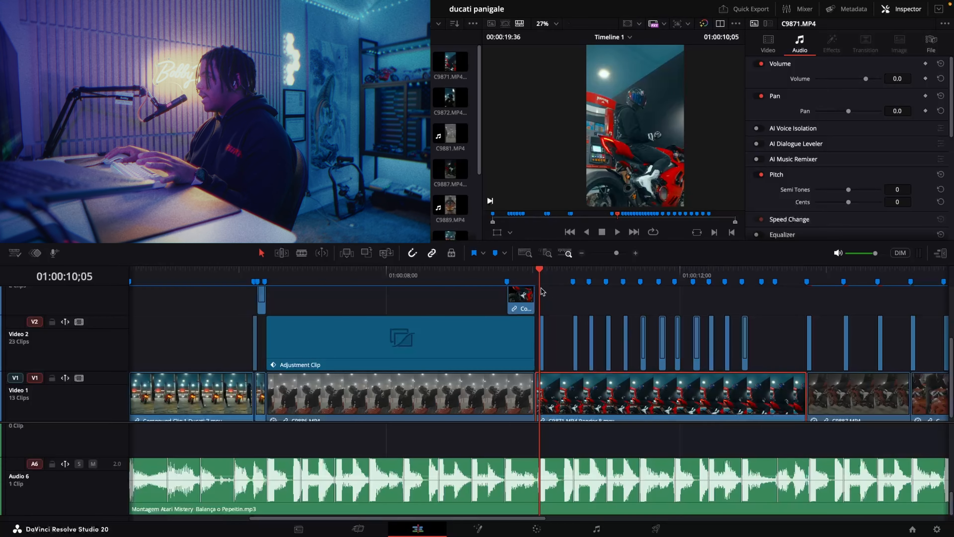
drag(616, 254, 622, 256)
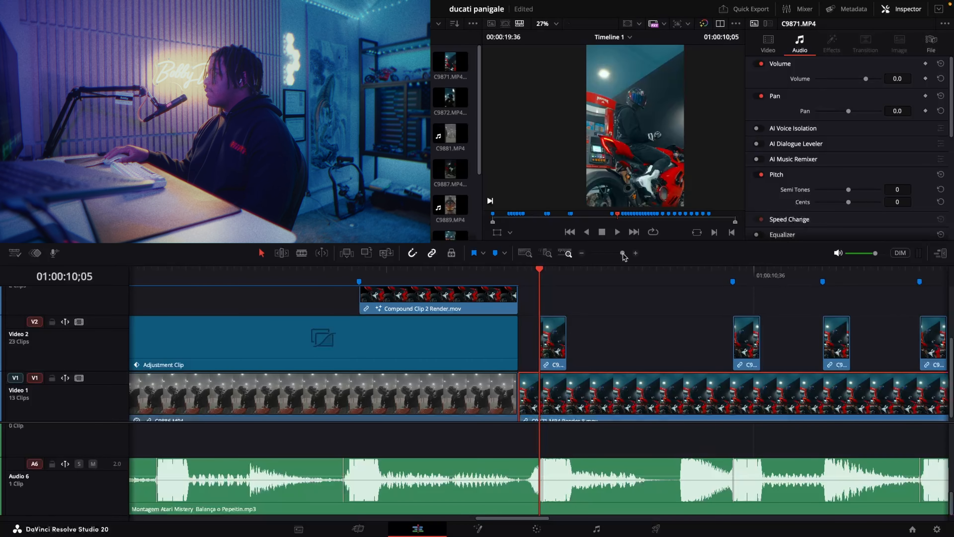
drag(623, 254, 621, 253)
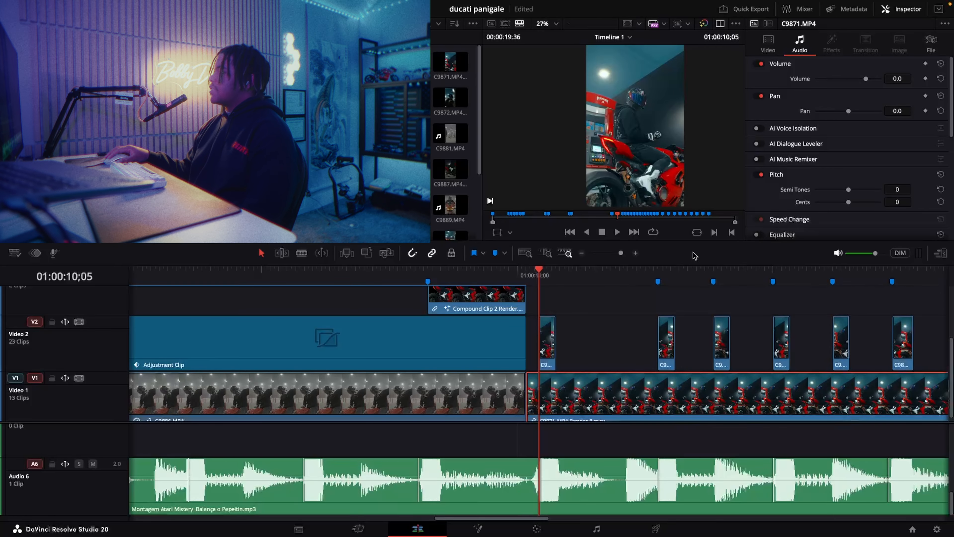
drag(497, 518, 556, 519)
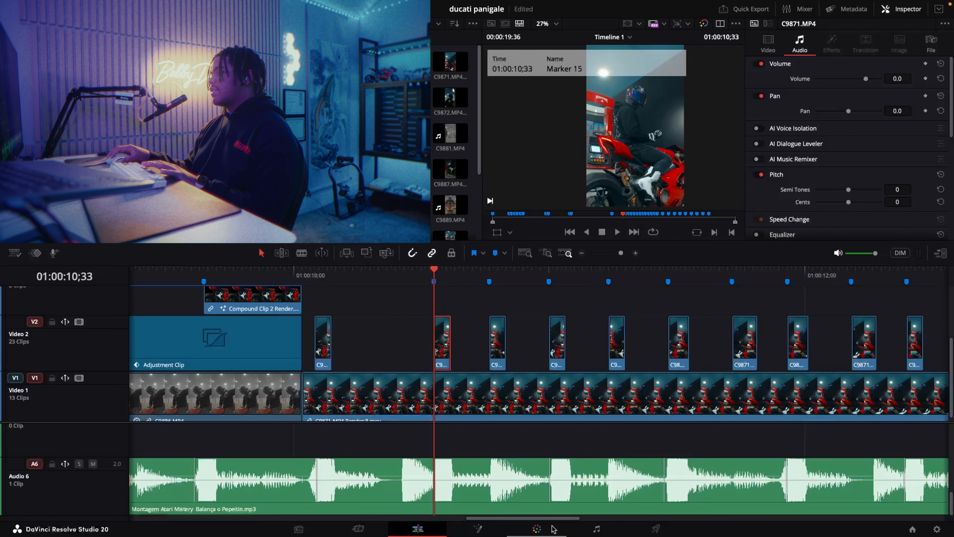
- On the Color page, start a freeform curve window for the clip at 01:00:10;33 and trace the helmet visor's upper edge
click(537, 529)
drag(676, 237, 633, 237)
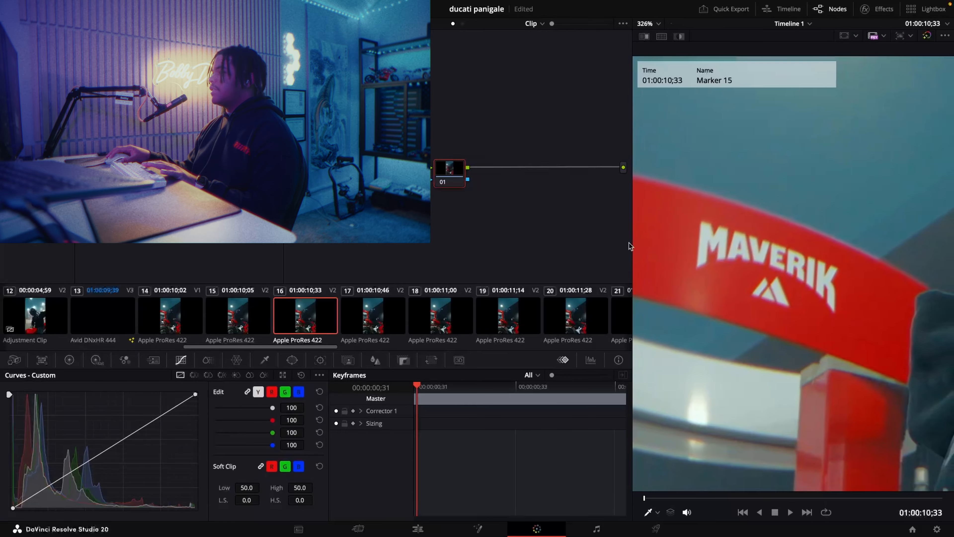
click(293, 360)
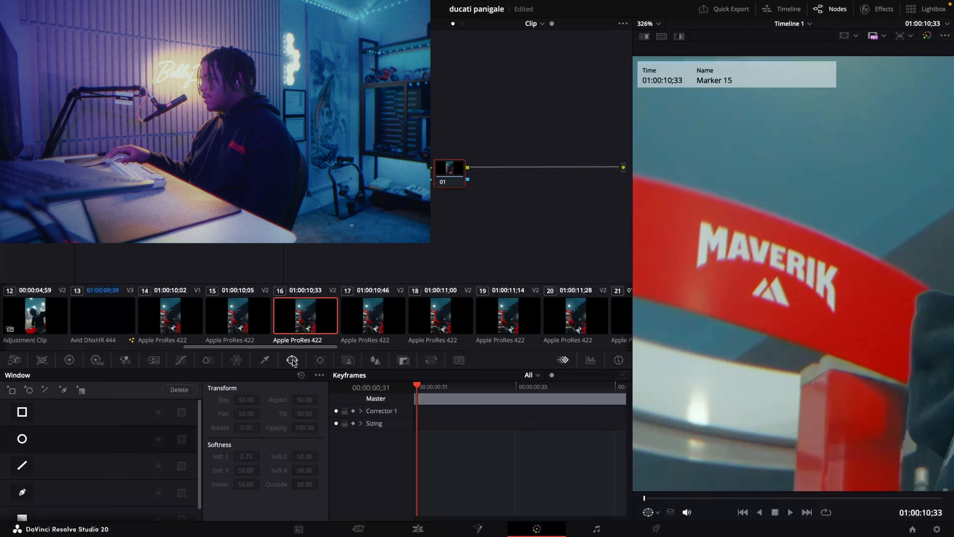
click(22, 492)
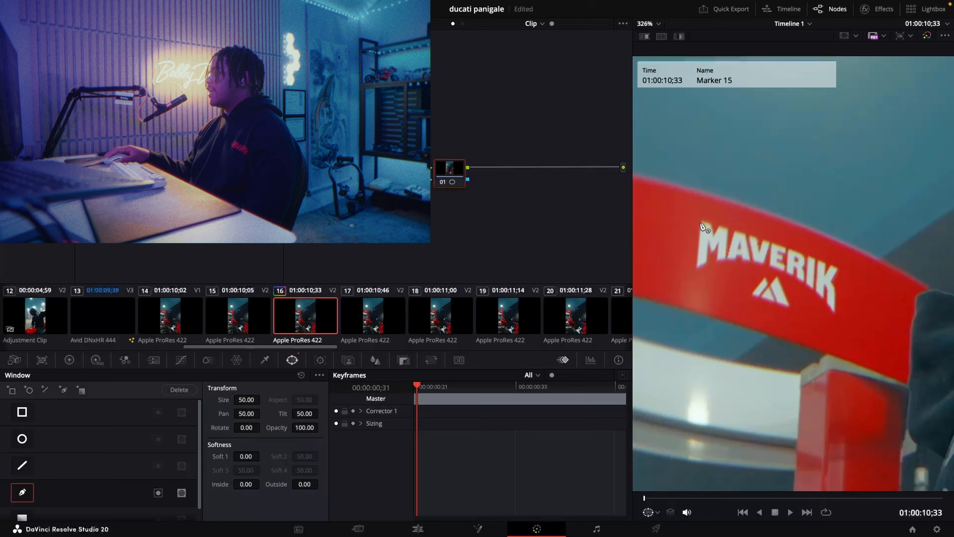
scroll(828, 312, down, 5)
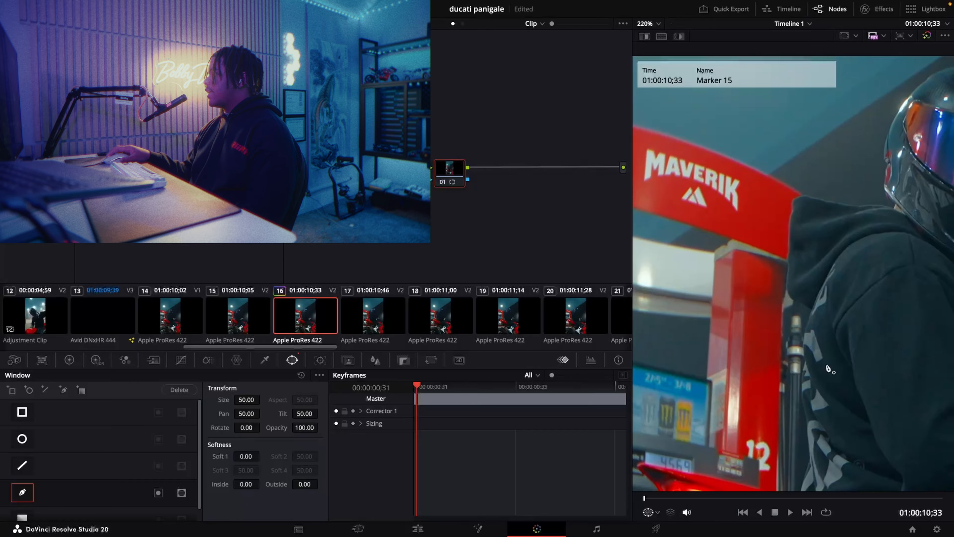
scroll(702, 231, up, 6)
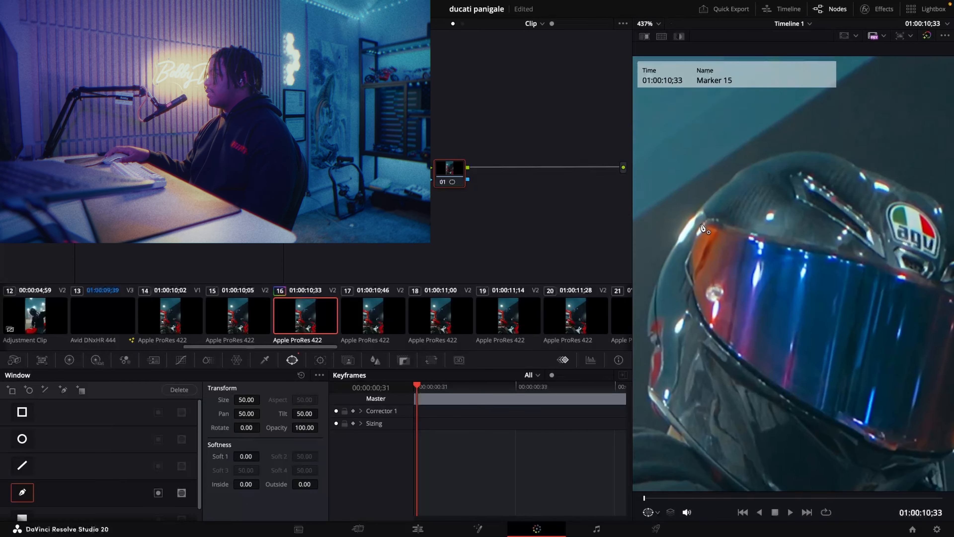
click(712, 217)
click(725, 223)
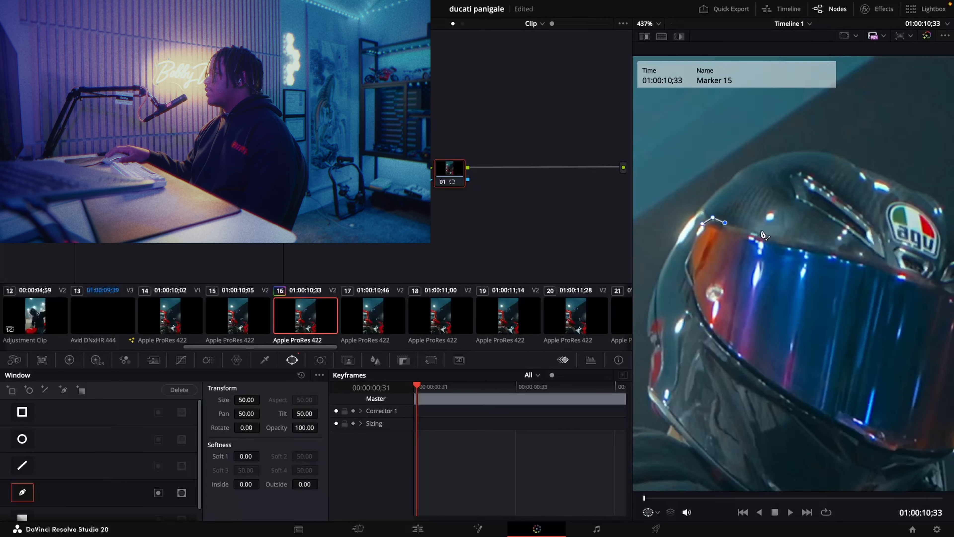
click(765, 233)
click(877, 258)
click(921, 272)
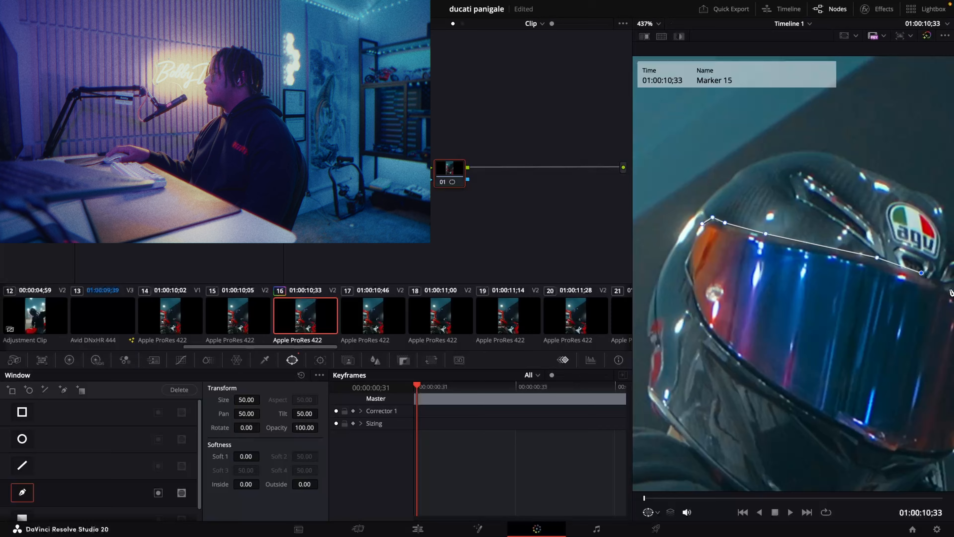
click(948, 288)
- Continue the window outline down the visor's front side and along its lower edge, closing the shape around the whole visor
scroll(939, 301, right, 6)
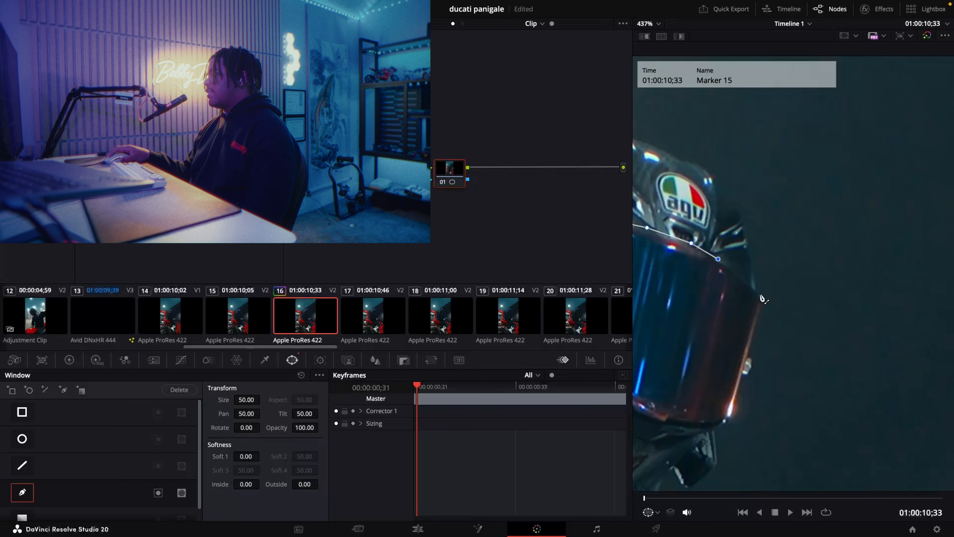
click(761, 299)
click(748, 357)
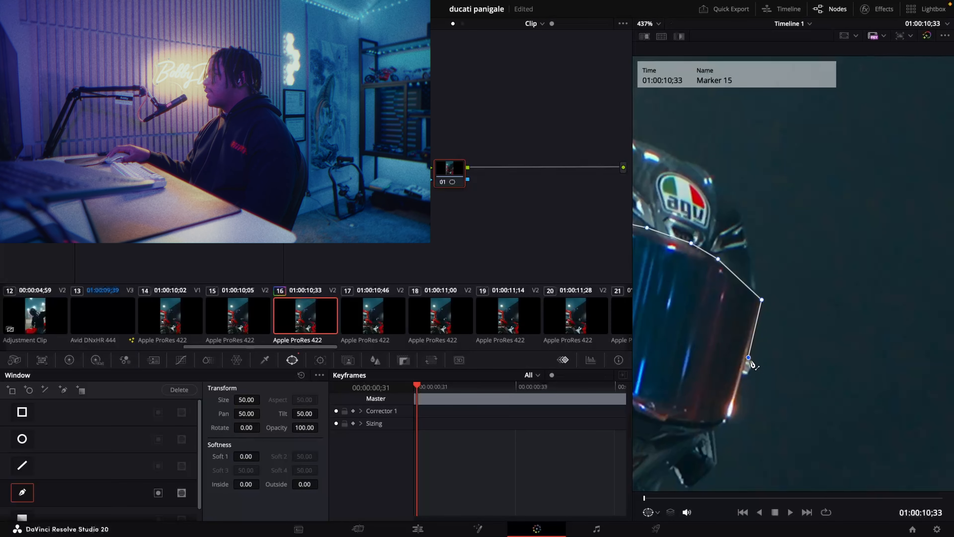
click(747, 377)
click(730, 421)
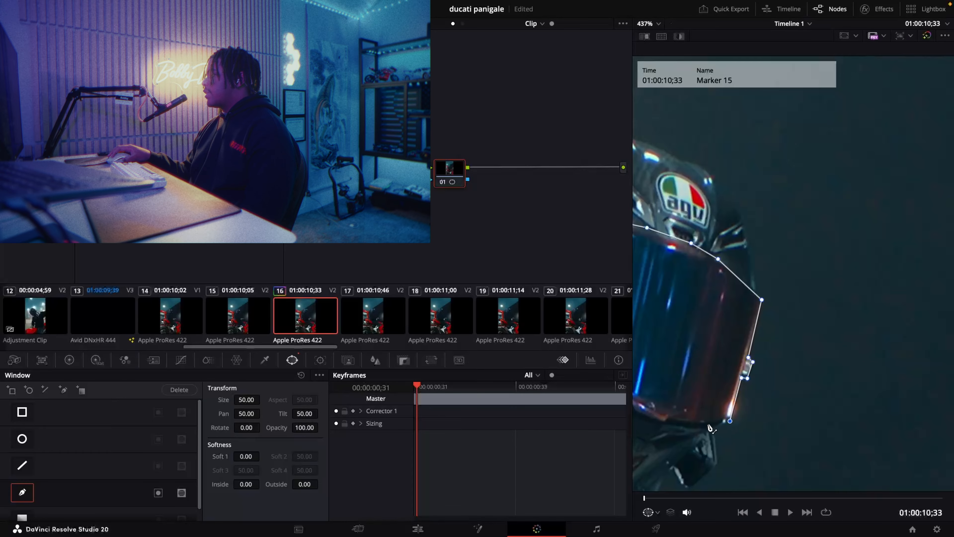
click(708, 424)
click(666, 421)
scroll(649, 416, left, 1)
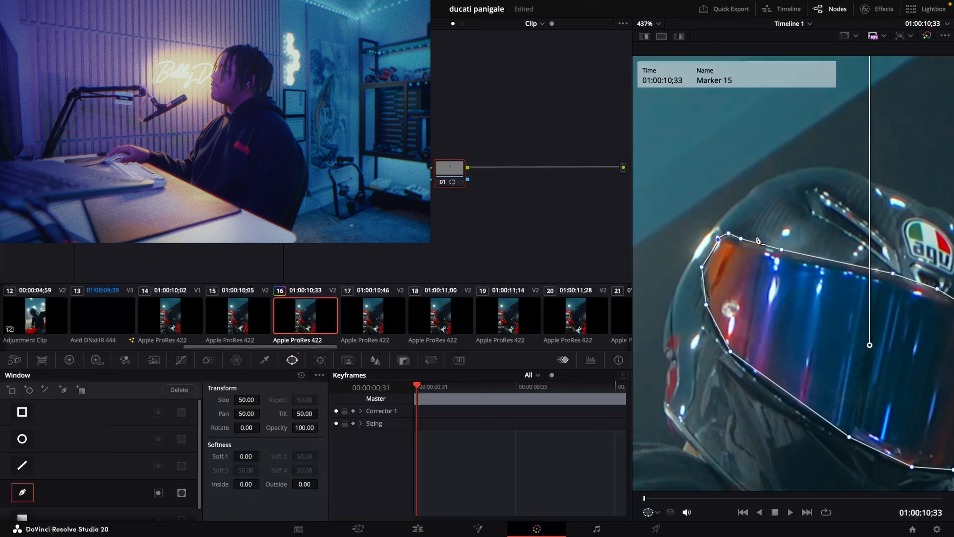
scroll(822, 252, down, 1)
scroll(822, 256, down, 3)
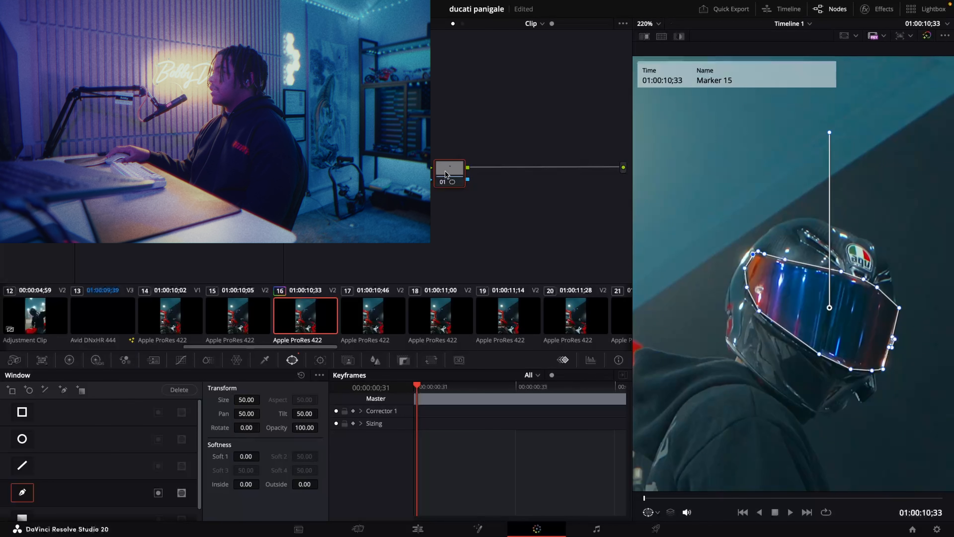
- Track the visor window forward and in reverse through the clip, with pan, tilt, zoom, rotate and 3D enabled
mouse_move(447, 175)
mouse_down()
mouse_move(443, 184)
mouse_move(451, 175)
mouse_up()
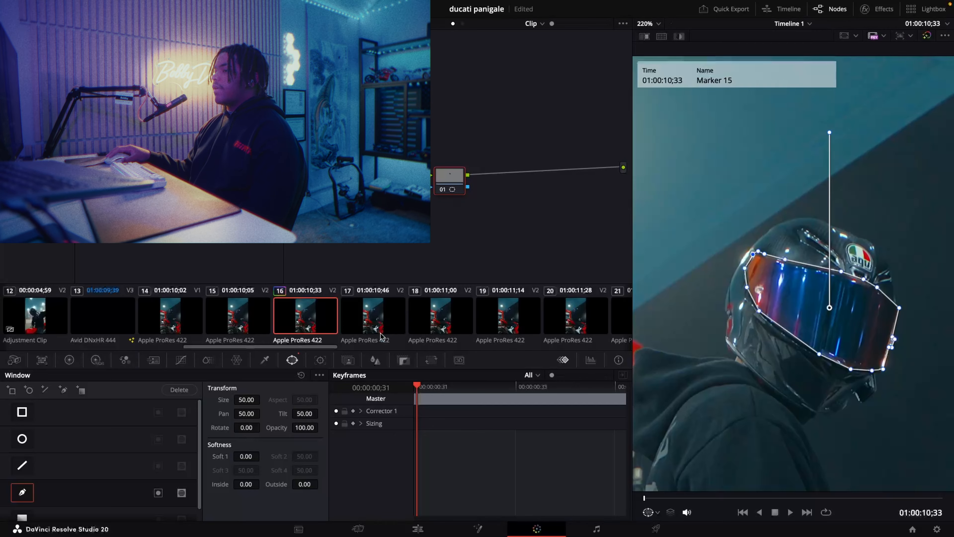
click(320, 359)
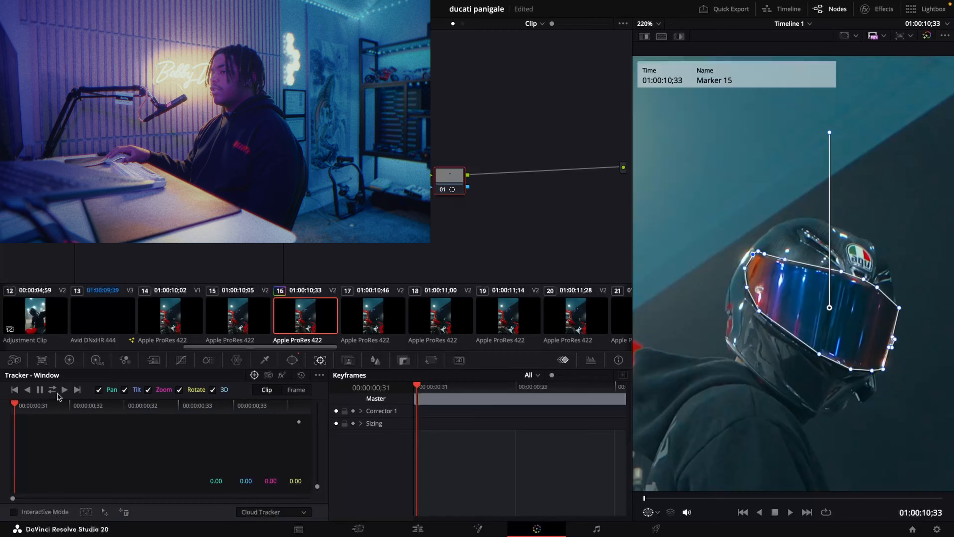
click(52, 389)
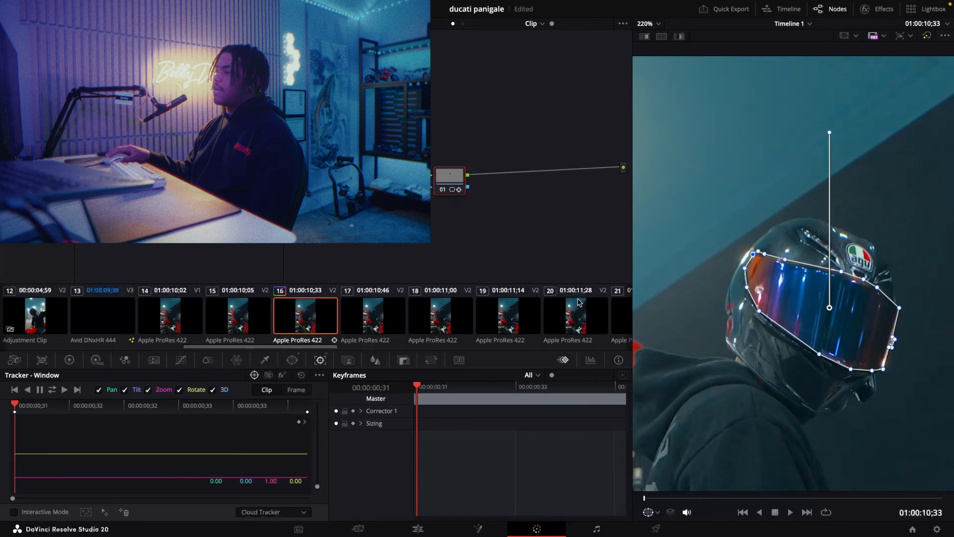
- Add a midpoint to the custom curve and pull it to the graph's upper-left corner so the masked visor blows out to white
click(181, 360)
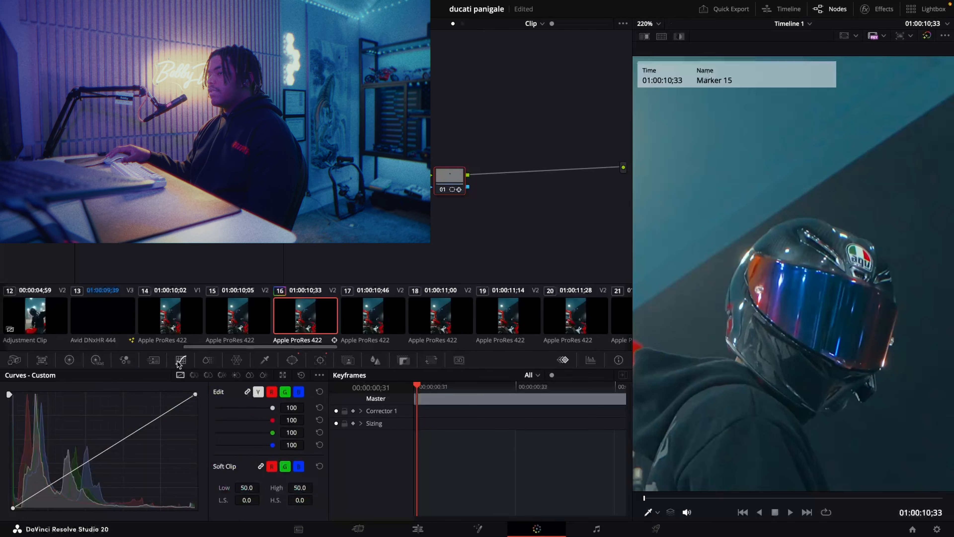
click(104, 452)
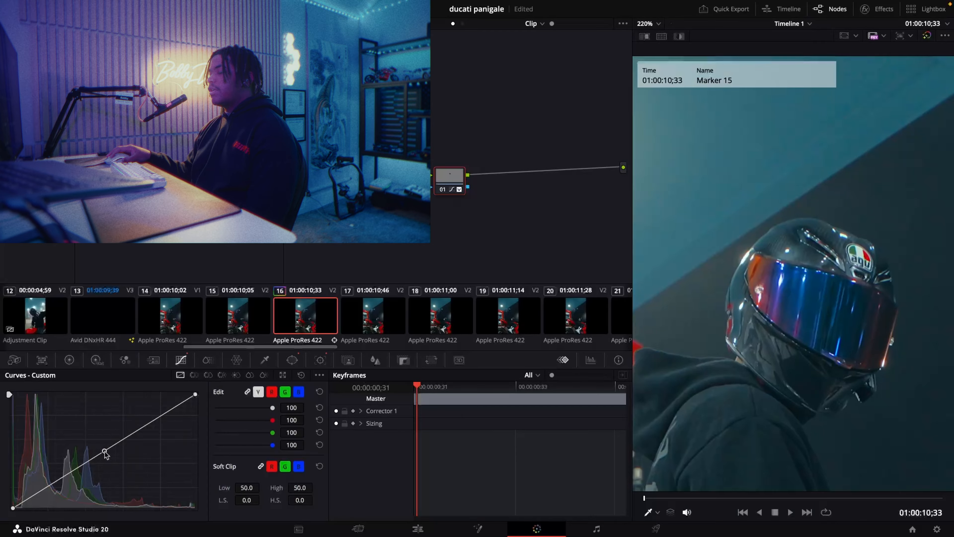
drag(105, 452, 2, 379)
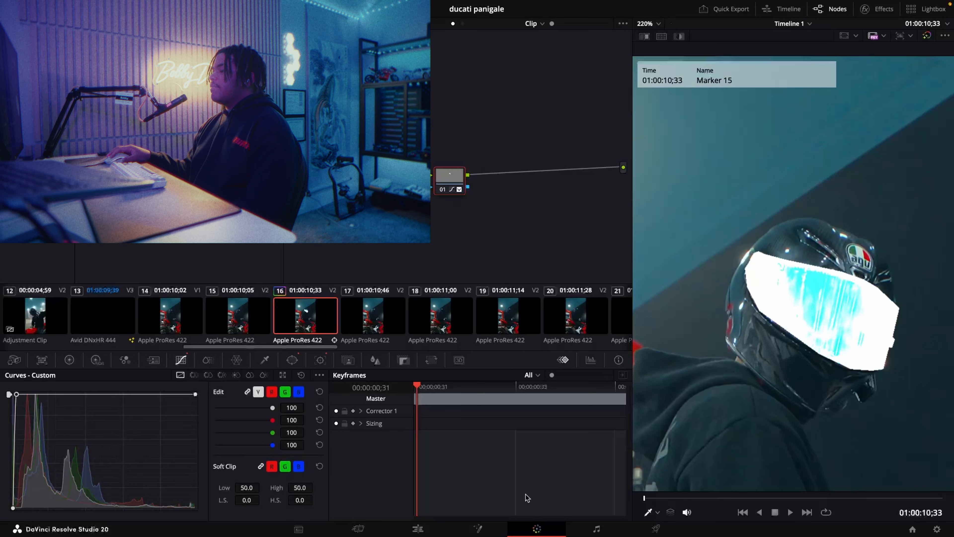
- Return to the Edit page and review the visor flash from just before the clip at 01:00:10;33
click(436, 530)
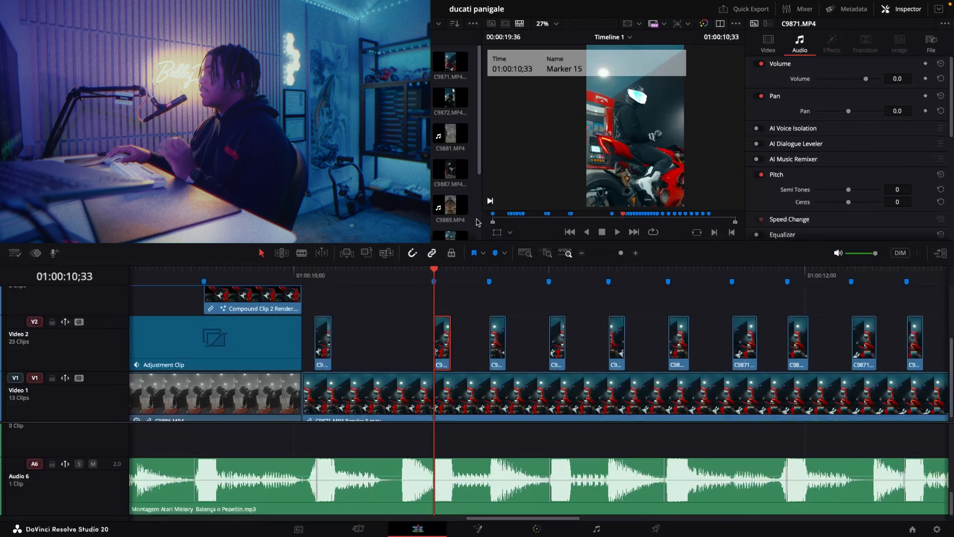
click(413, 280)
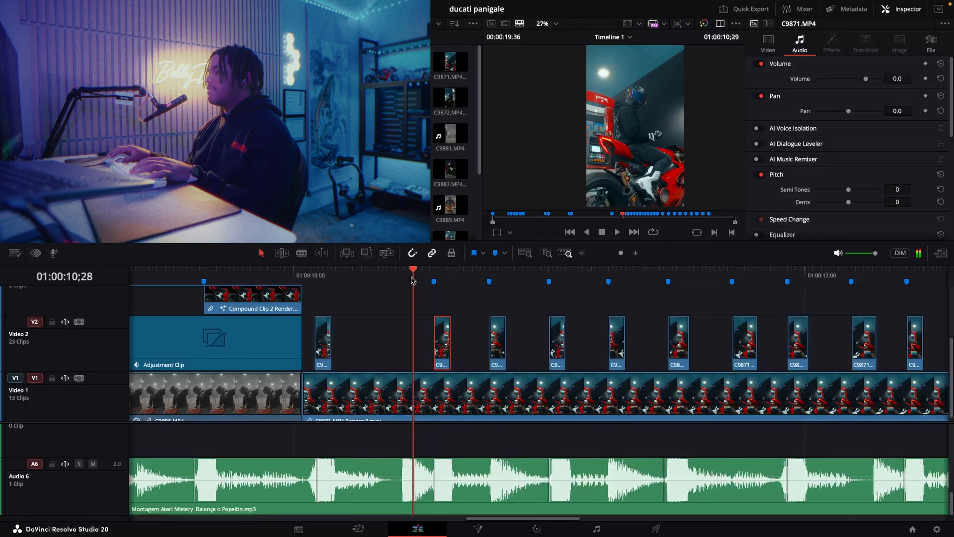
key(Down)
key(Right)
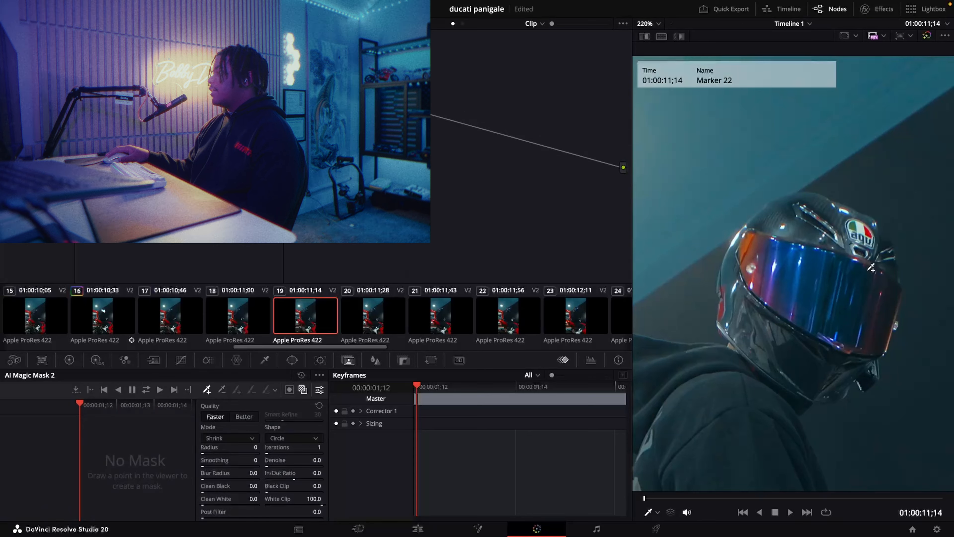
- Select the visor of the clip at 01:00:11;14 with AI Magic Mask, show the overlay, and exclude the helmet's lower and upper shell
click(834, 276)
click(303, 390)
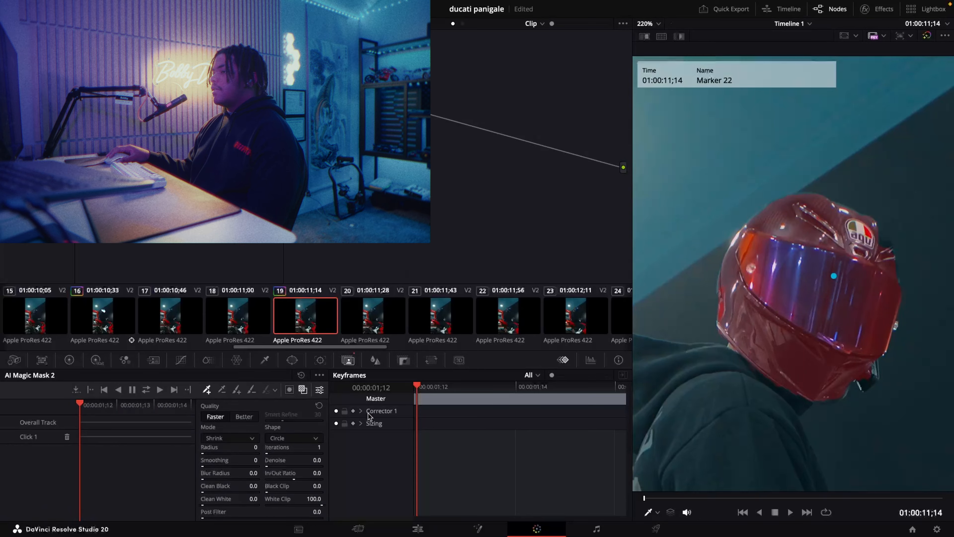
click(221, 390)
click(770, 345)
click(837, 230)
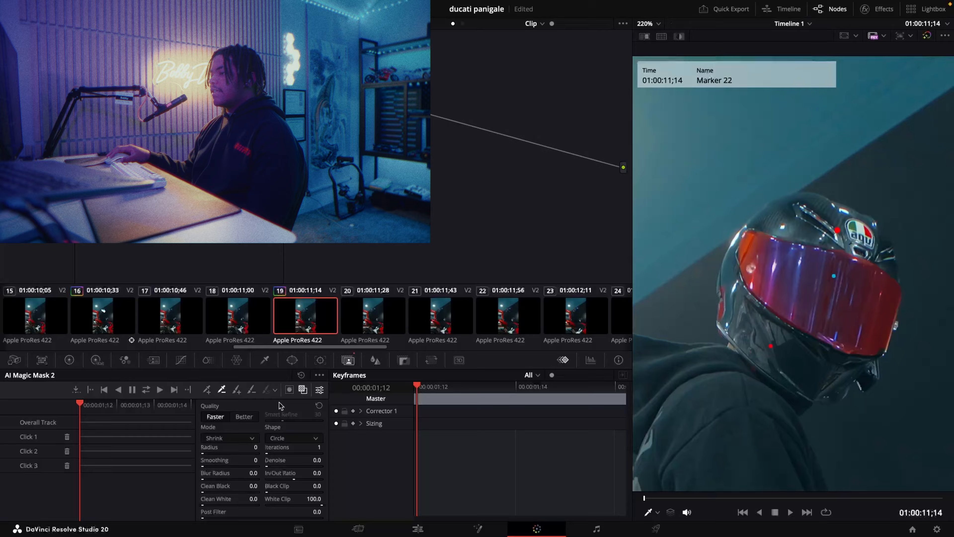
- Track the visor's Magic Mask forward and in reverse through the clip and open its custom curves
click(144, 390)
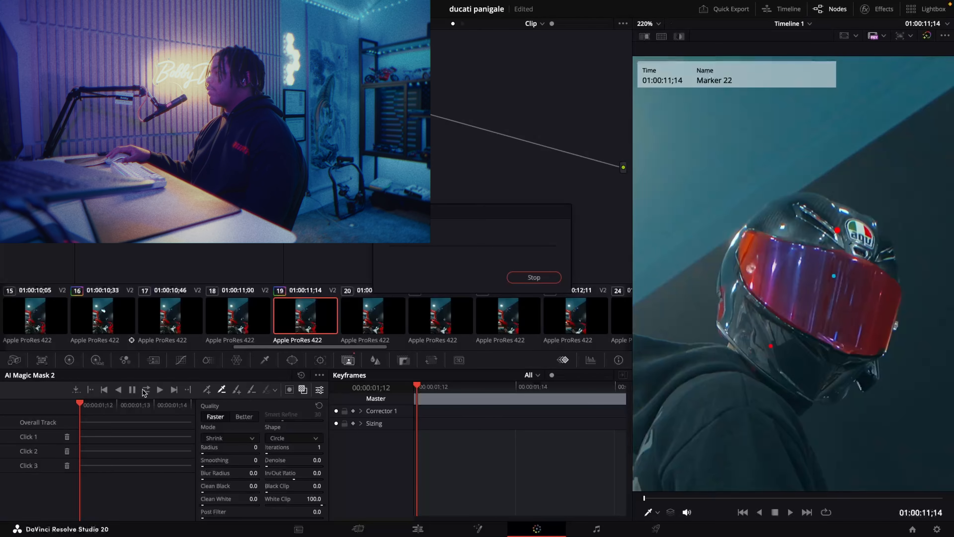
click(180, 359)
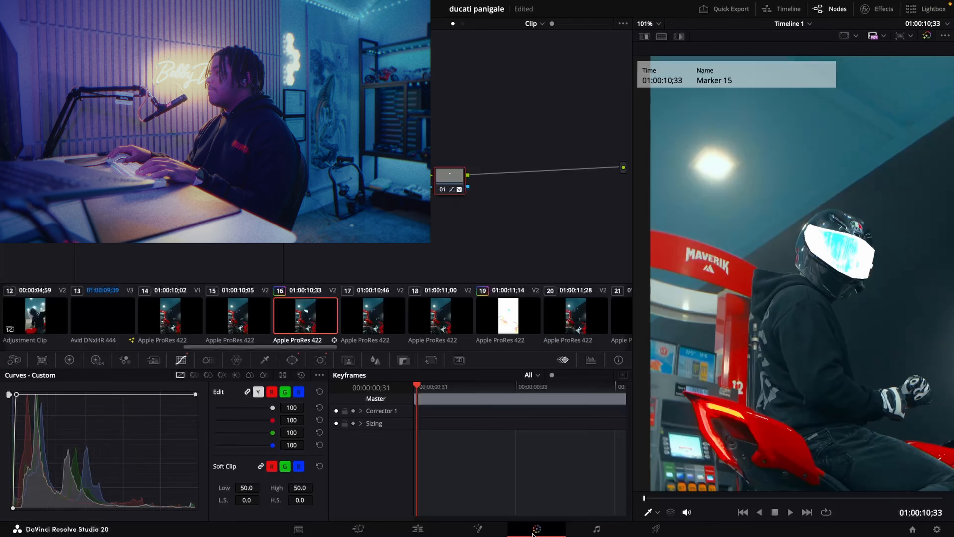
- Add an alpha output to the node graph of the clip at 01:00:10;33 and connect node 01's alpha to it
right_click(537, 215)
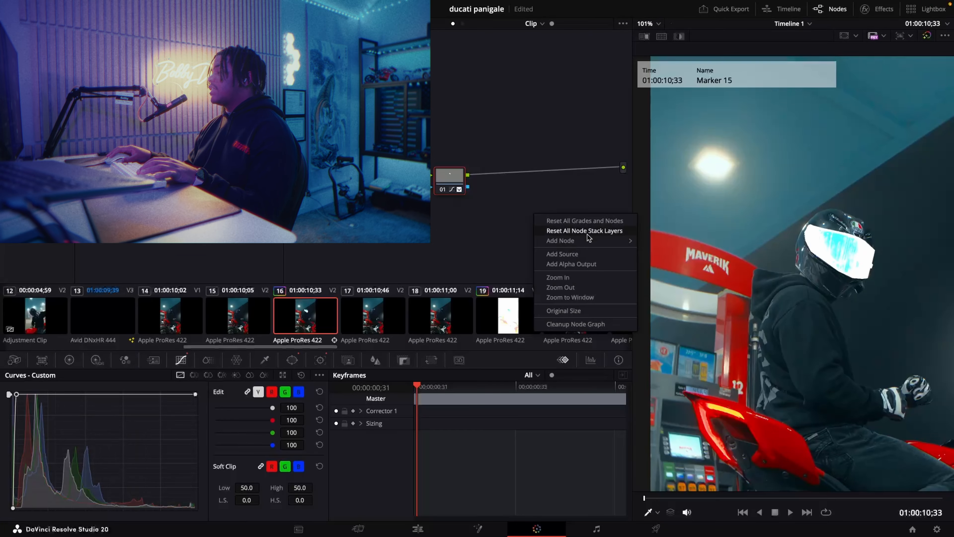
click(548, 263)
drag(468, 186, 623, 186)
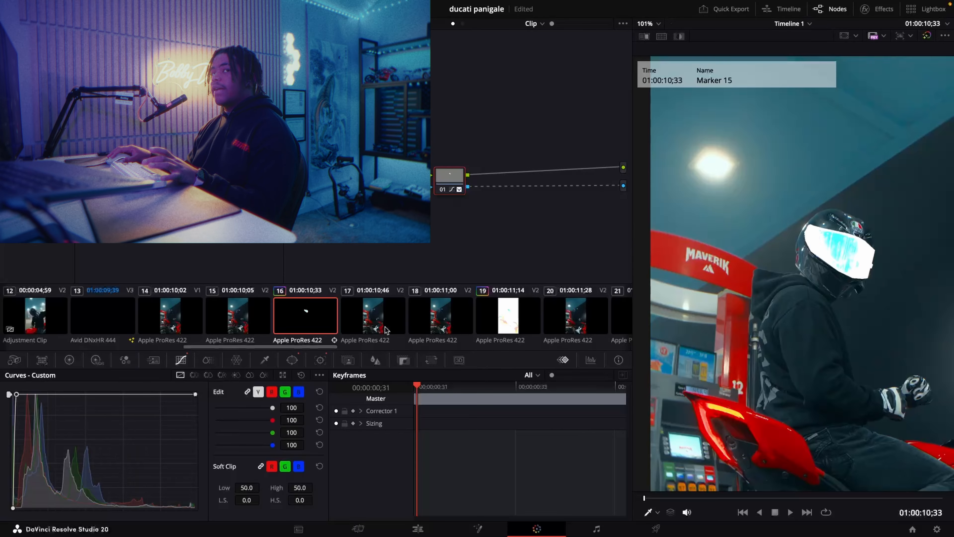
- Check the alpha result on the Edit page, return to the Color page and remove the link between node 01 and the alpha output
click(418, 528)
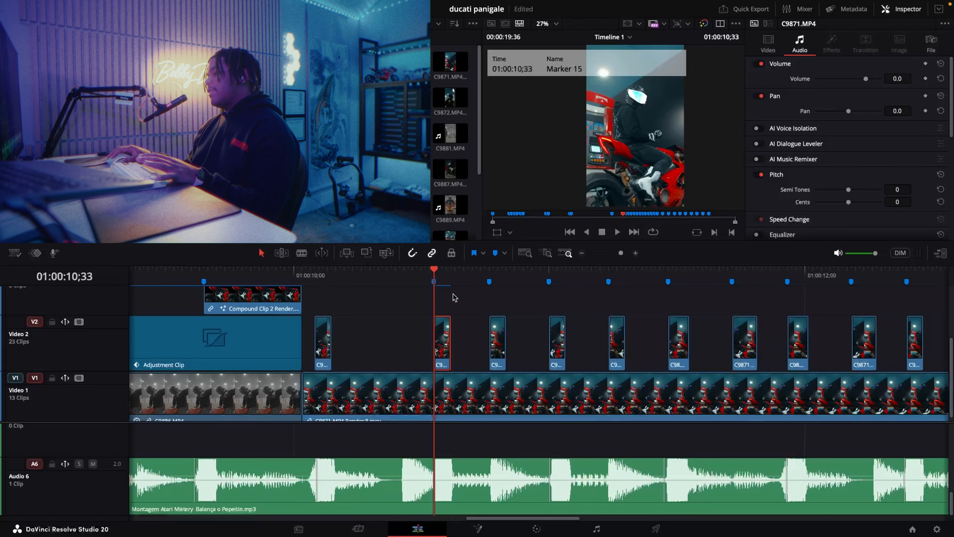
click(535, 529)
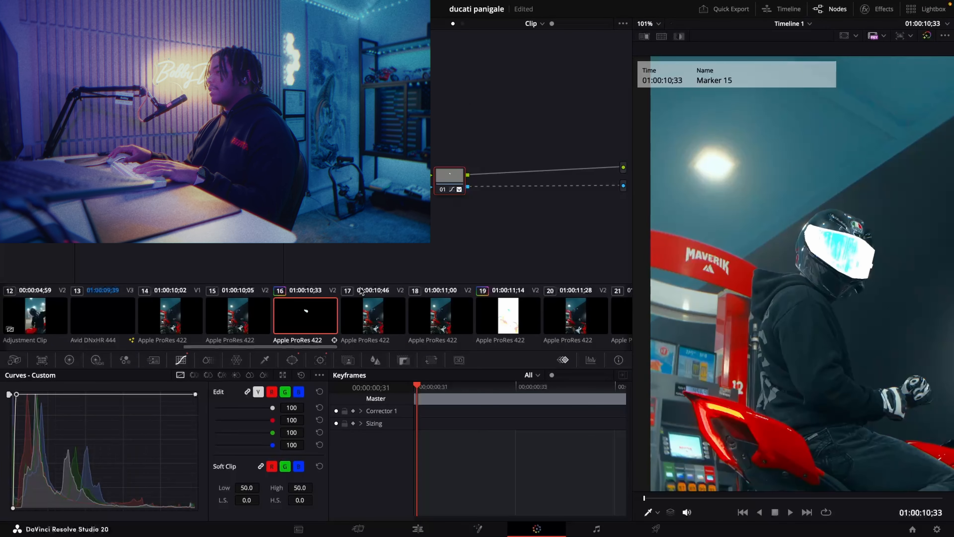
click(528, 187)
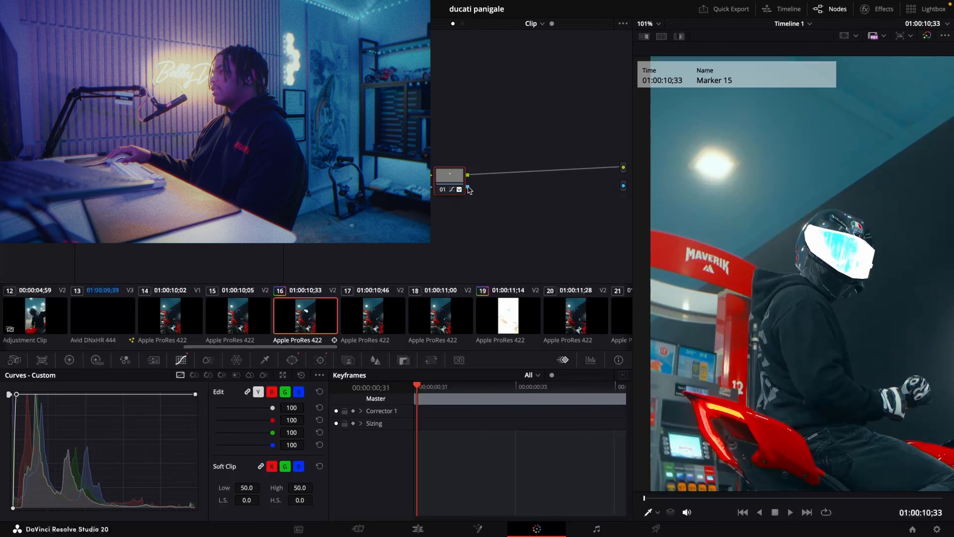